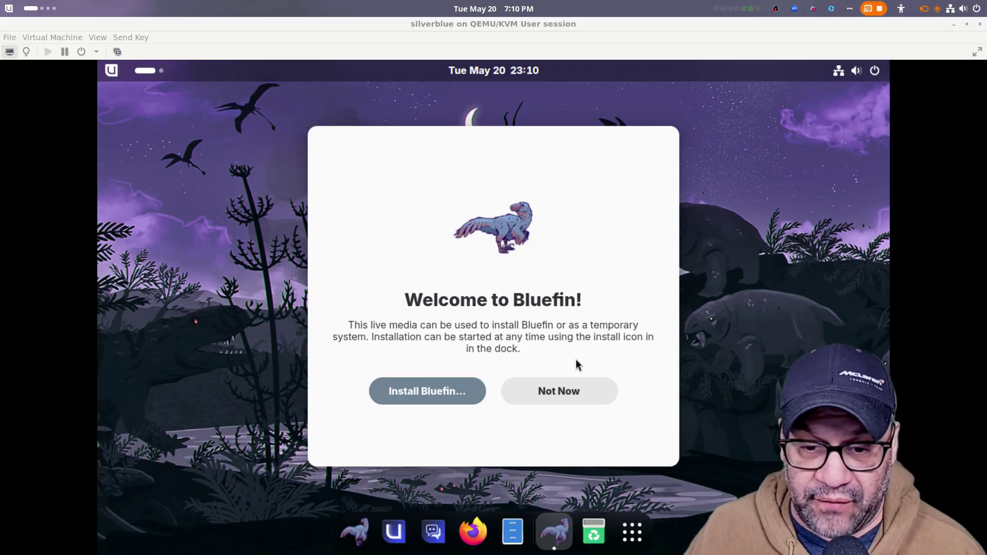
Launch the installer, keep English (United States), and proceed with an unencrypted whole-disk install
click(437, 394)
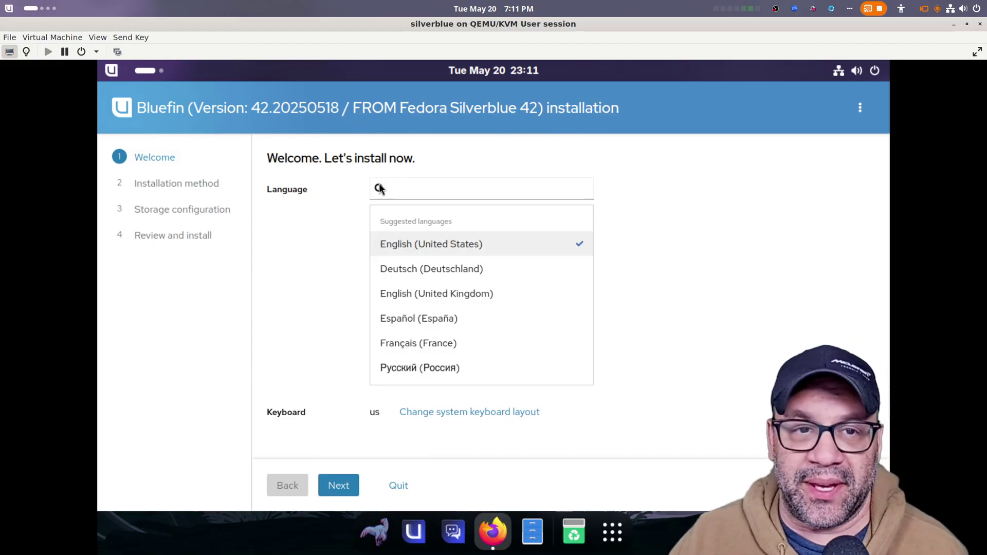
click(339, 492)
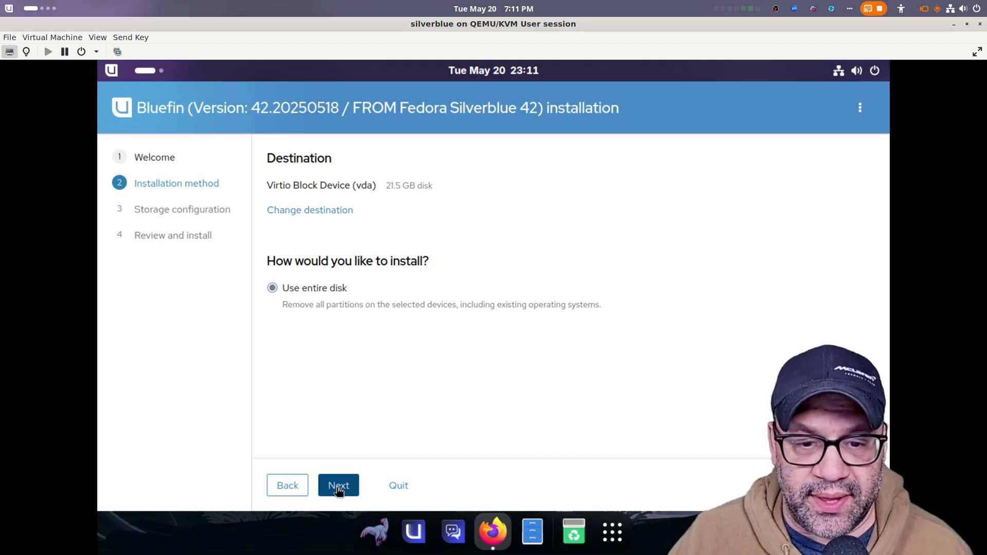
click(341, 488)
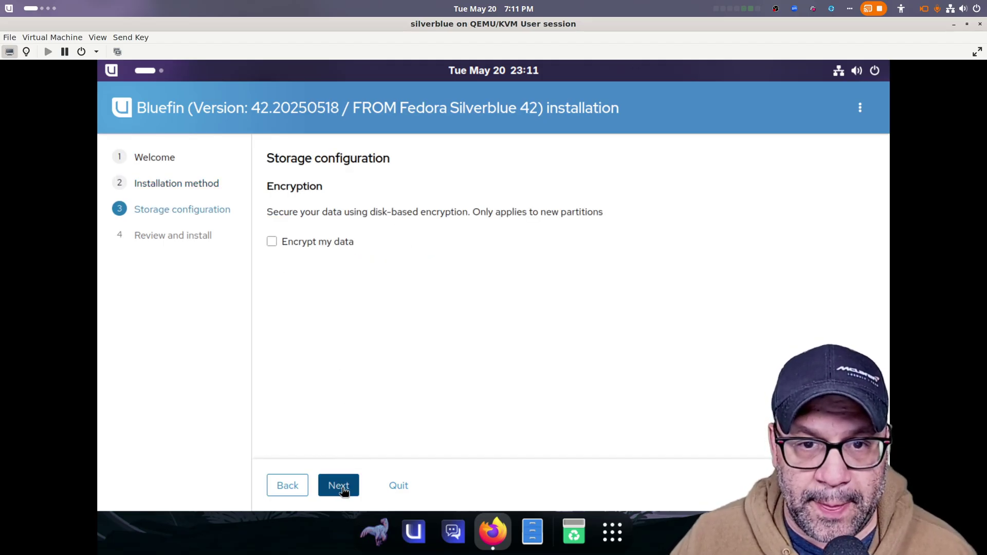
click(335, 244)
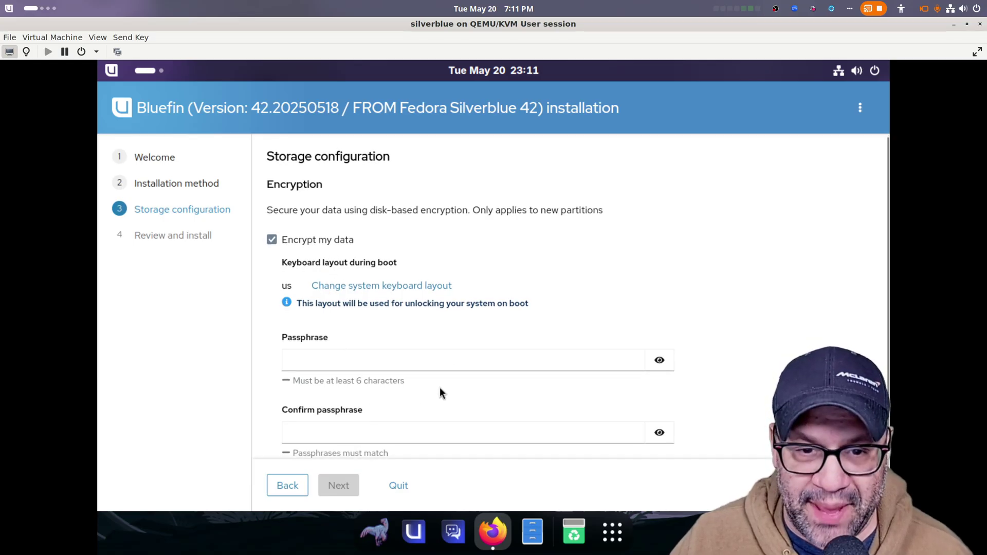
click(278, 244)
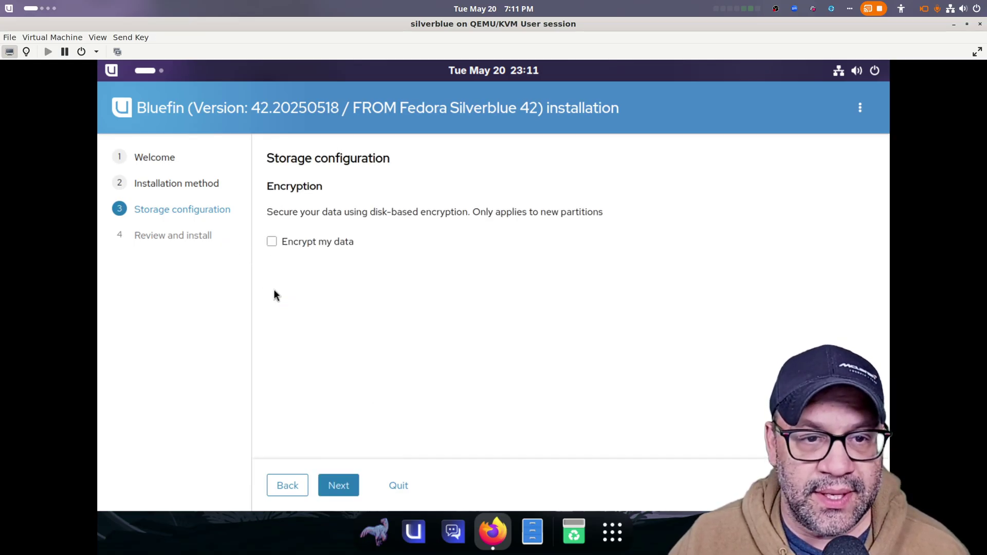
click(338, 486)
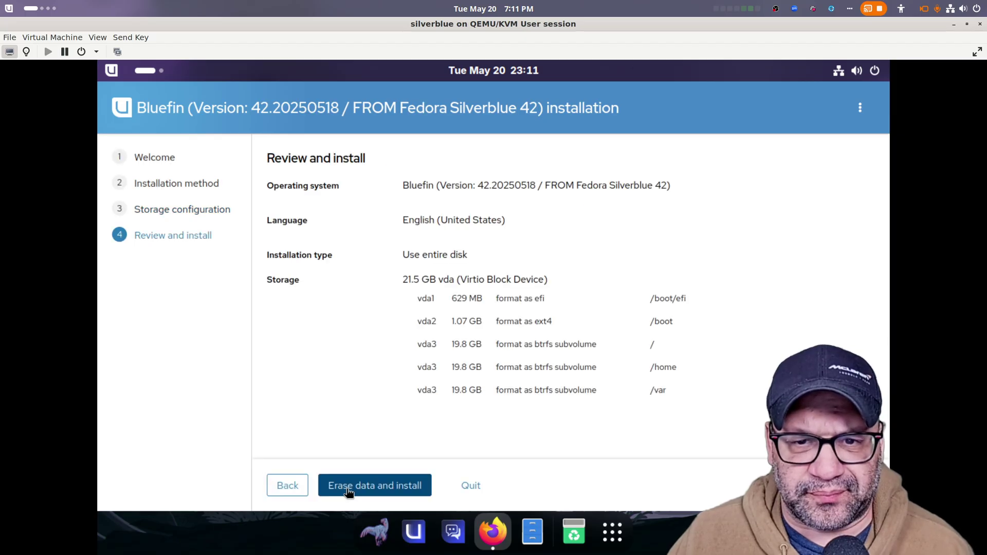
Erase the 21.5 GB Virtio disk to begin installing, and open the VM's View display options
click(374, 485)
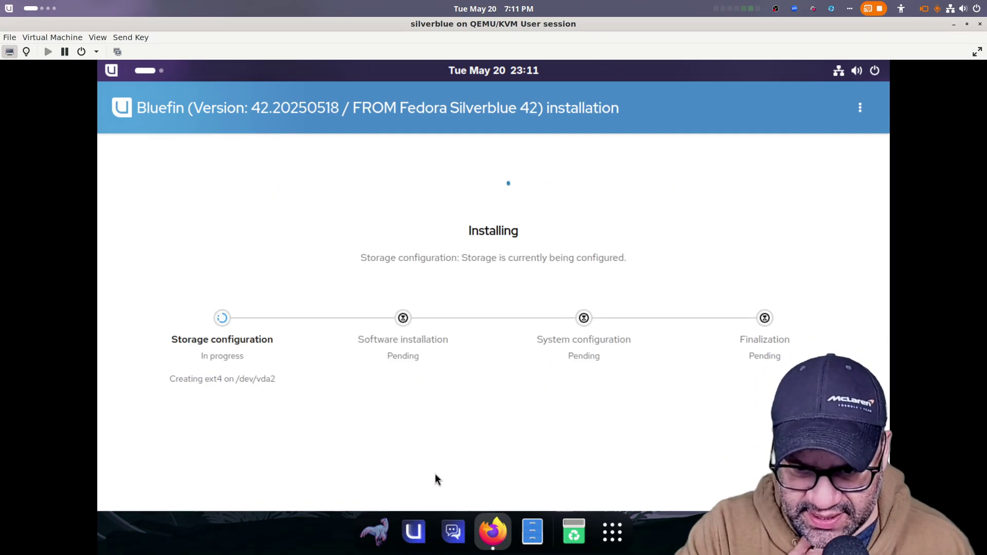
click(95, 37)
Dismiss the display options without changing scaling and make the VM window fill the screen again
mouse_move(122, 111)
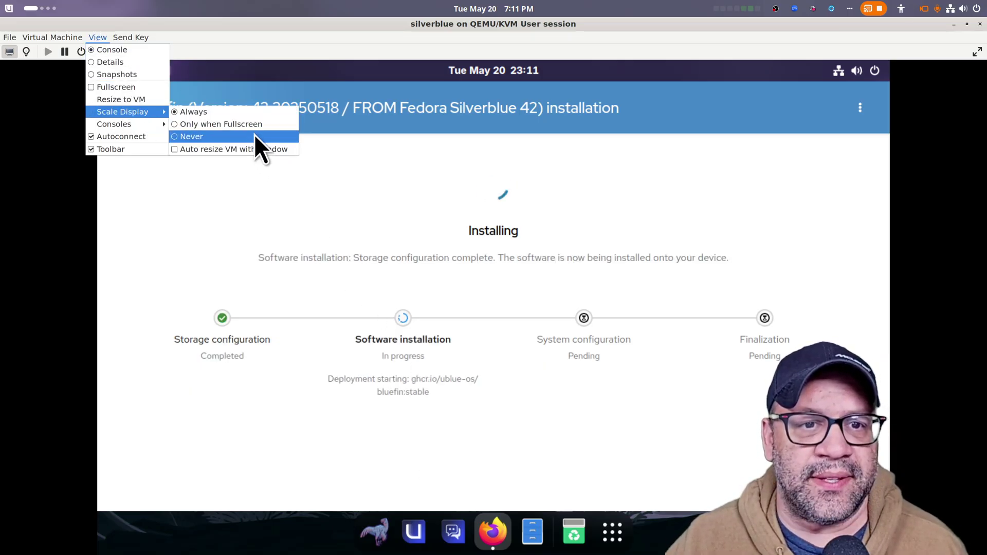
click(368, 26)
double_click(368, 26)
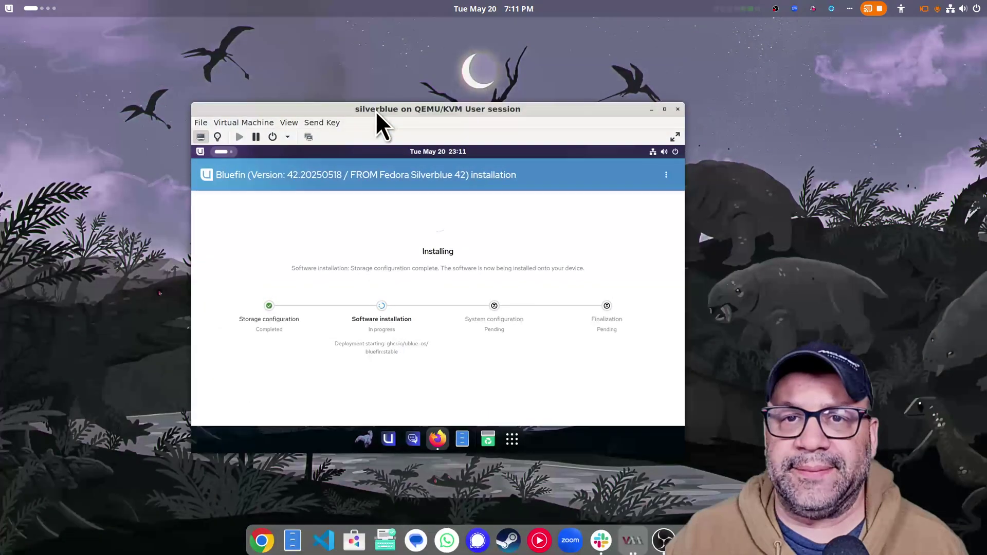
double_click(375, 108)
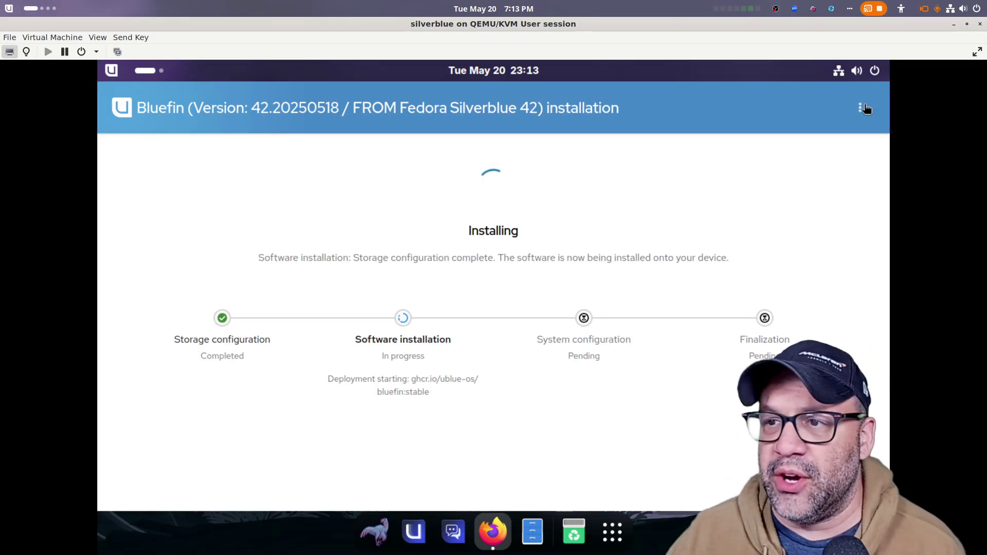
Open the live desktop's app overview and close it to return to the installer progress page
click(620, 543)
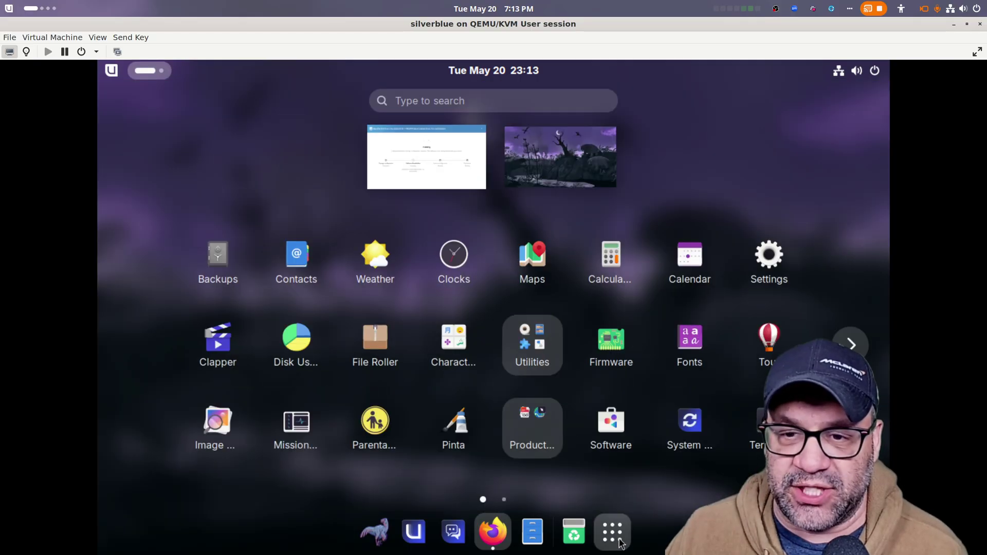
click(620, 542)
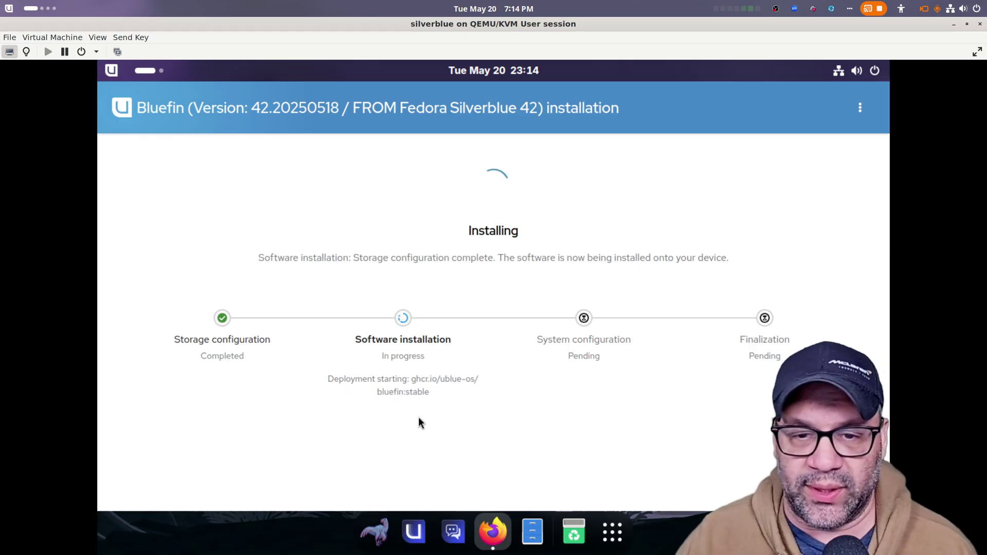
Highlight and then deselect the ghcr.io/ublue-os/bluefin:stable image name while installation continues
drag(412, 379, 443, 399)
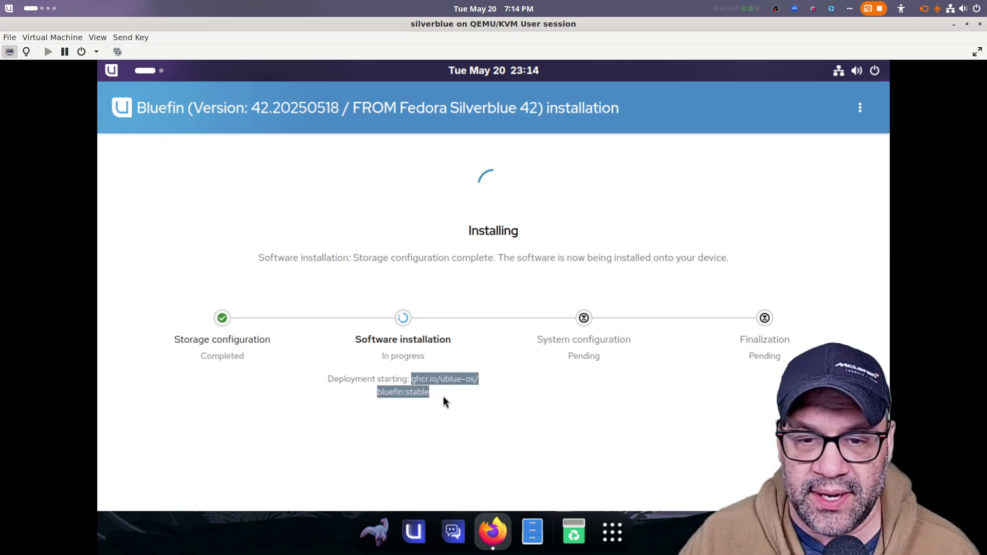
click(418, 413)
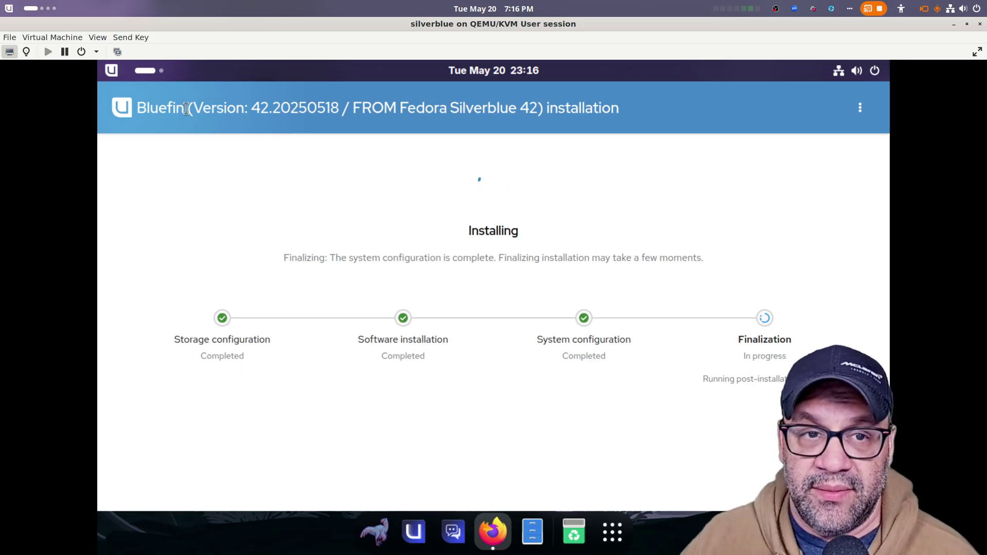
Highlight and deselect the installer's version text while waiting for the Successfully installed page
drag(188, 110, 526, 117)
click(535, 134)
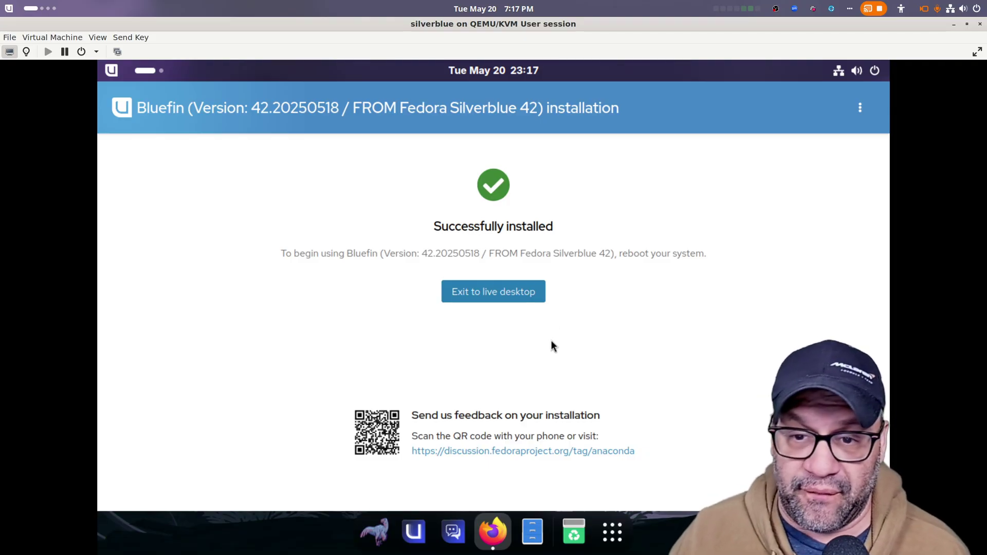
Exit to the live desktop and restart the VM through the system menu's Power Off options
click(532, 300)
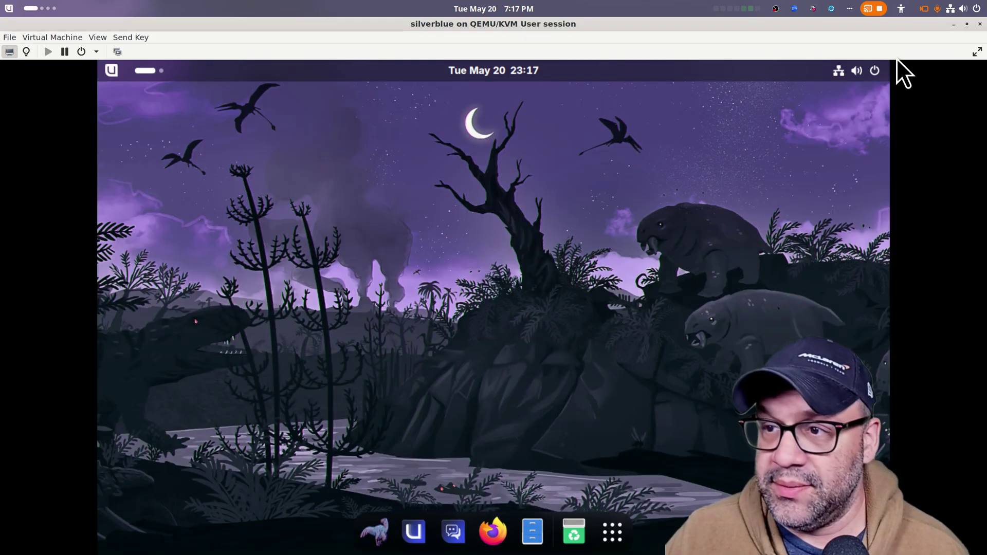
click(875, 72)
click(876, 75)
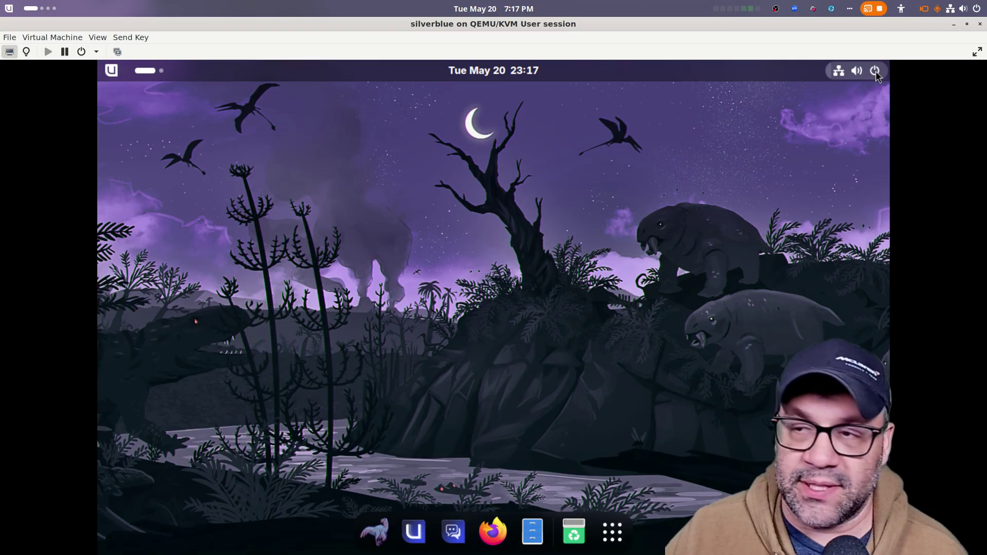
click(875, 72)
click(861, 118)
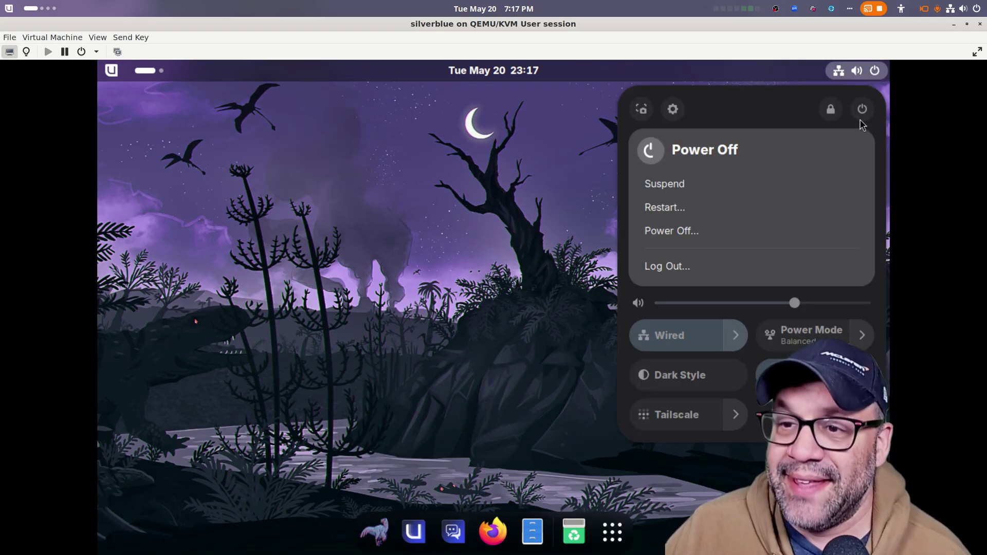
click(708, 214)
click(568, 349)
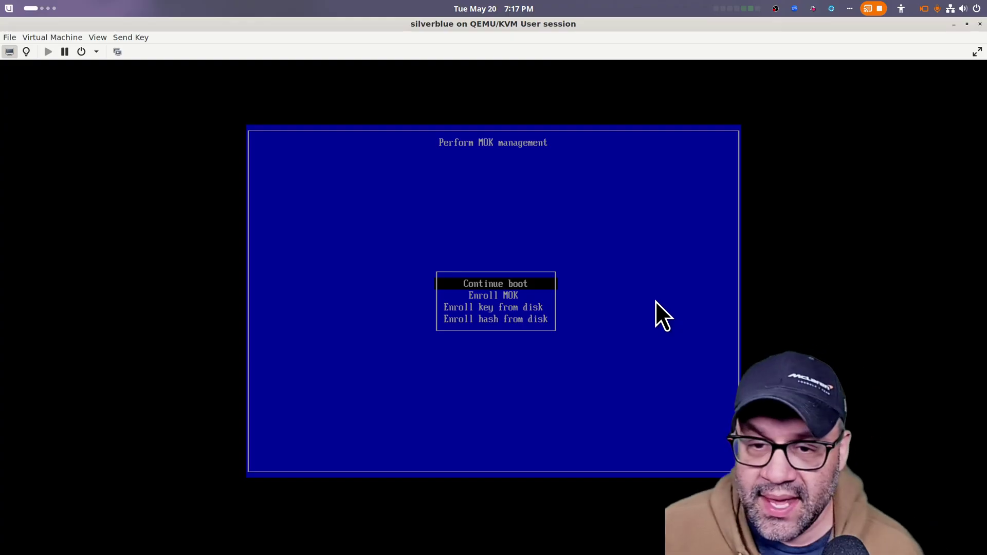
Choose Enroll MOK, continue, answer Yes, and submit the enrollment password
key(Down)
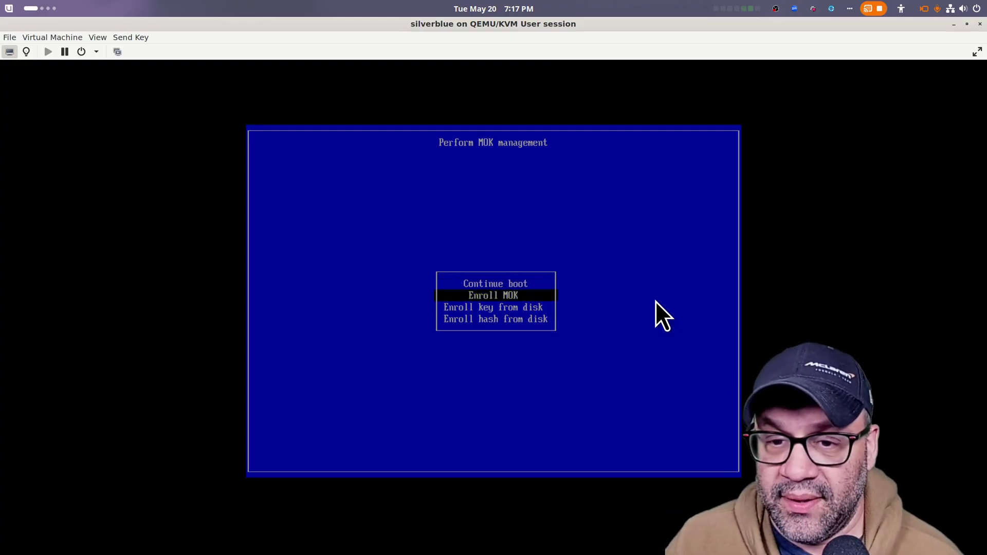
key(Return)
key(Down)
key(Return)
key(Down)
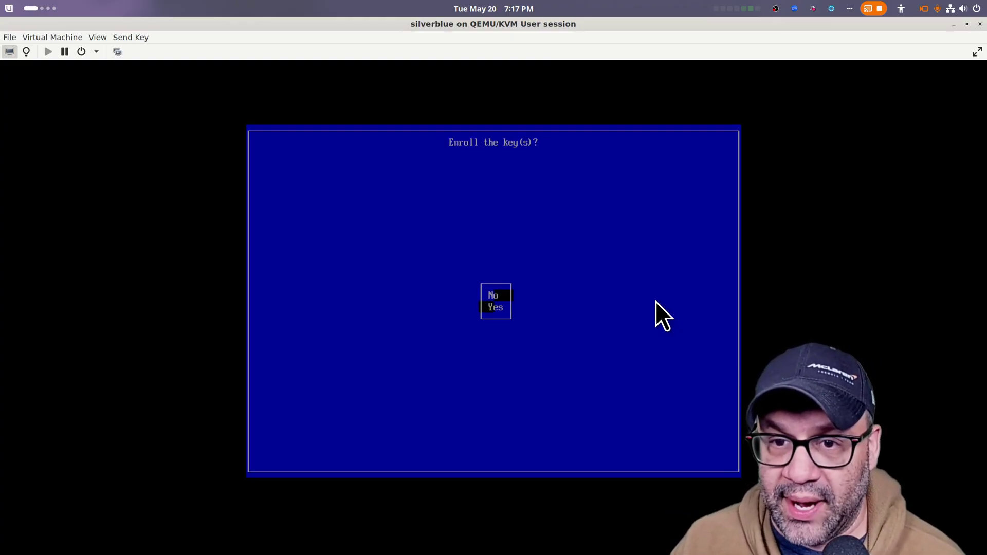
key(Return)
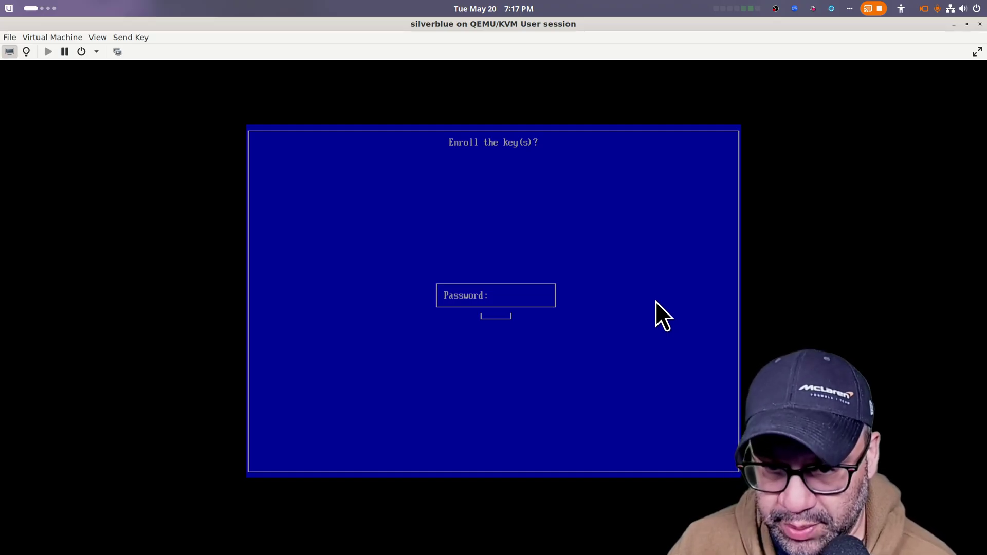
key(Return)
key(Return)
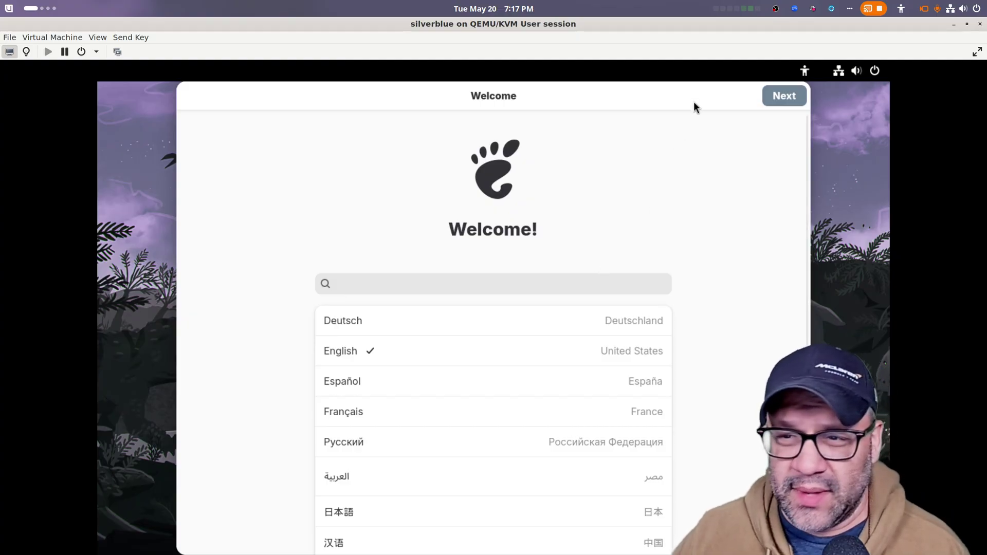
Accept the default English language, English (US) keyboard, privacy and time zone settings
click(777, 94)
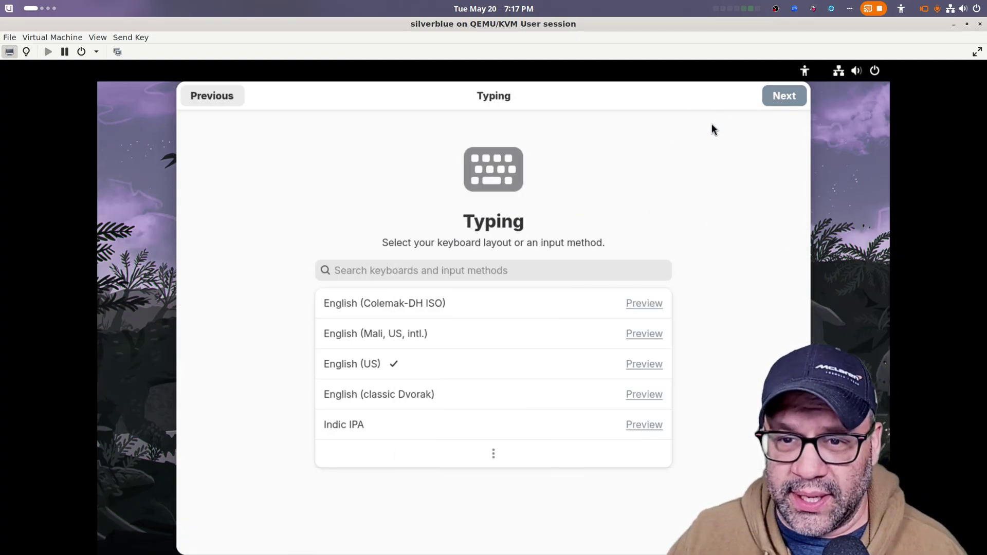
click(786, 102)
click(786, 101)
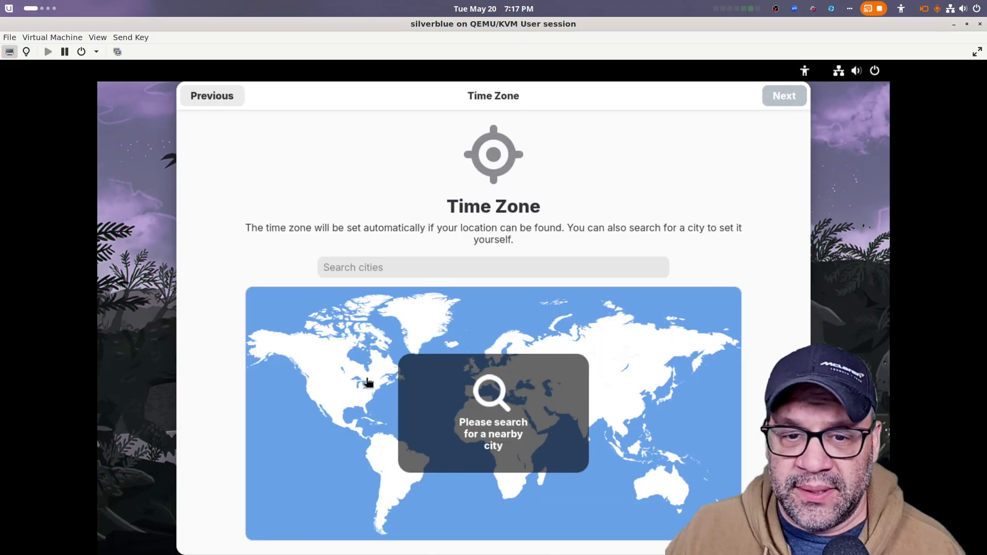
click(784, 98)
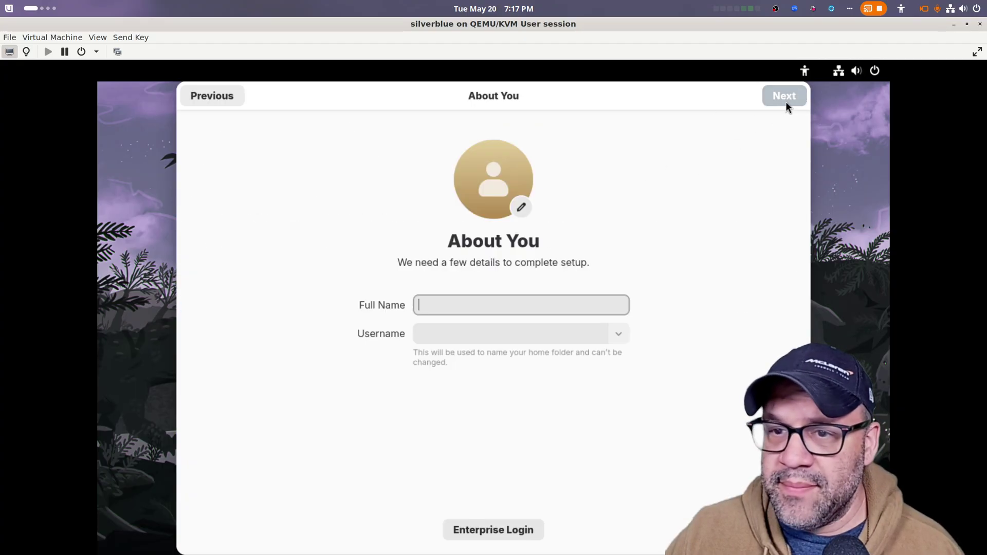
Enter the user's full name and choose the flamingo forest picture as the avatar
text(jorge)
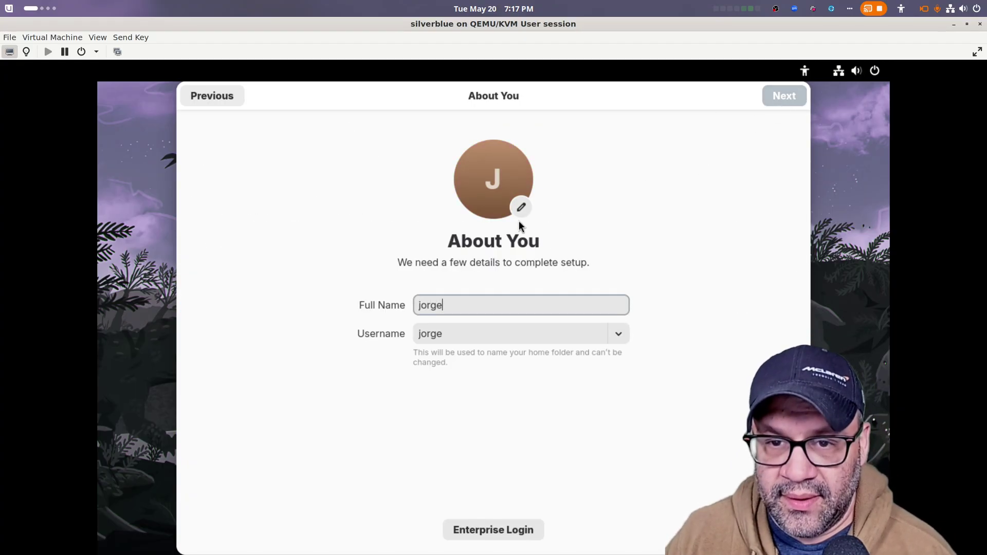
click(520, 206)
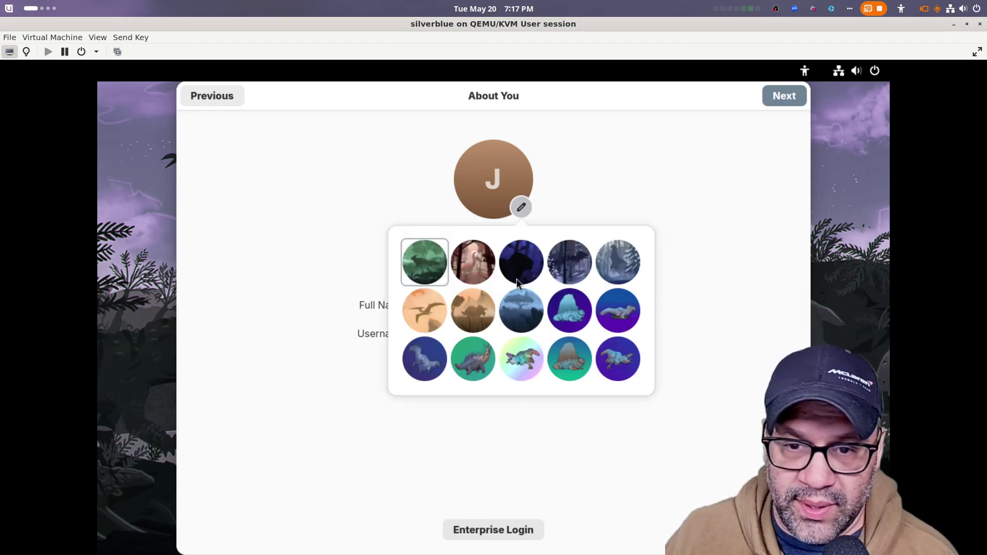
click(475, 272)
click(773, 100)
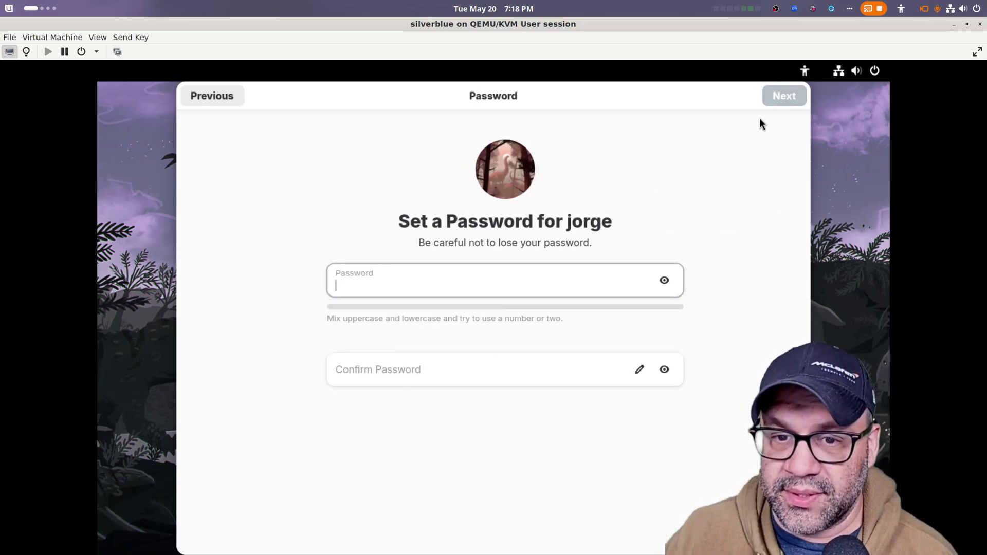
Set and confirm the account password, then start using Bluefin
text(●●●●●●●●●●●●)
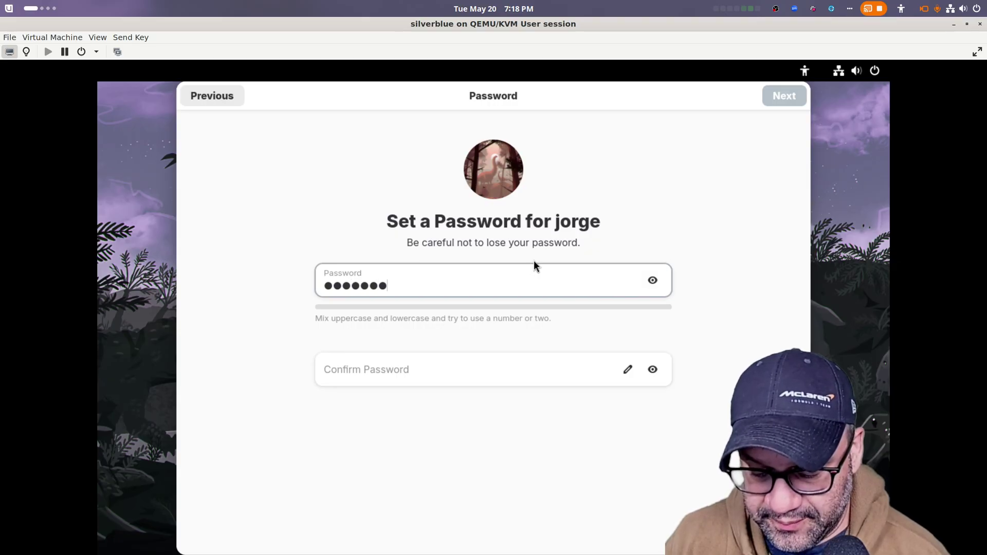
key(Tab)
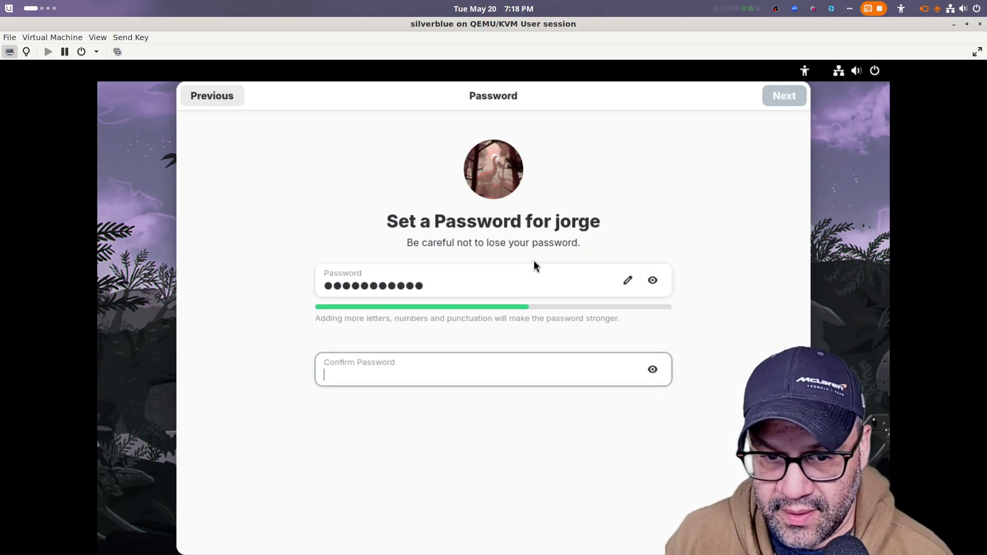
text(●●●●●●●●●●●●)
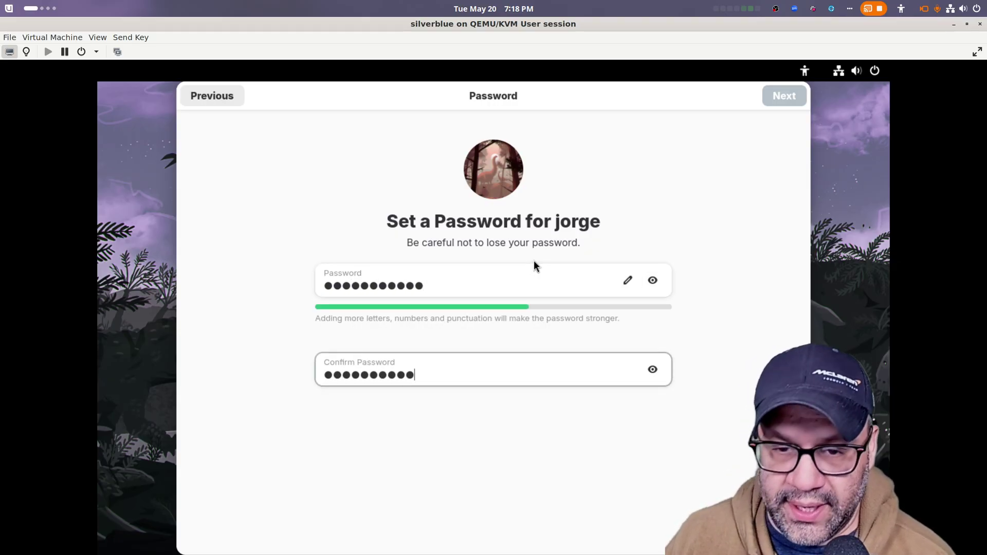
click(790, 101)
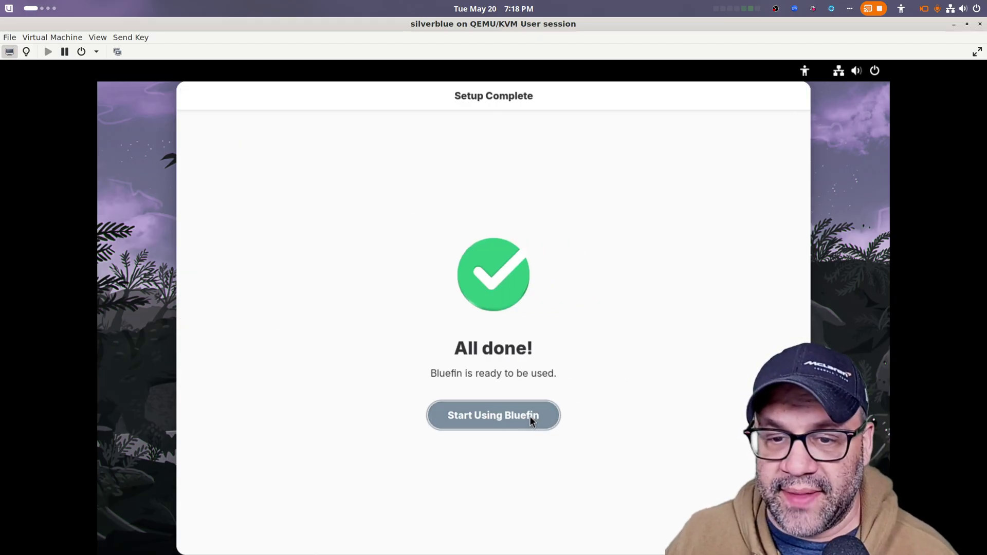
click(531, 414)
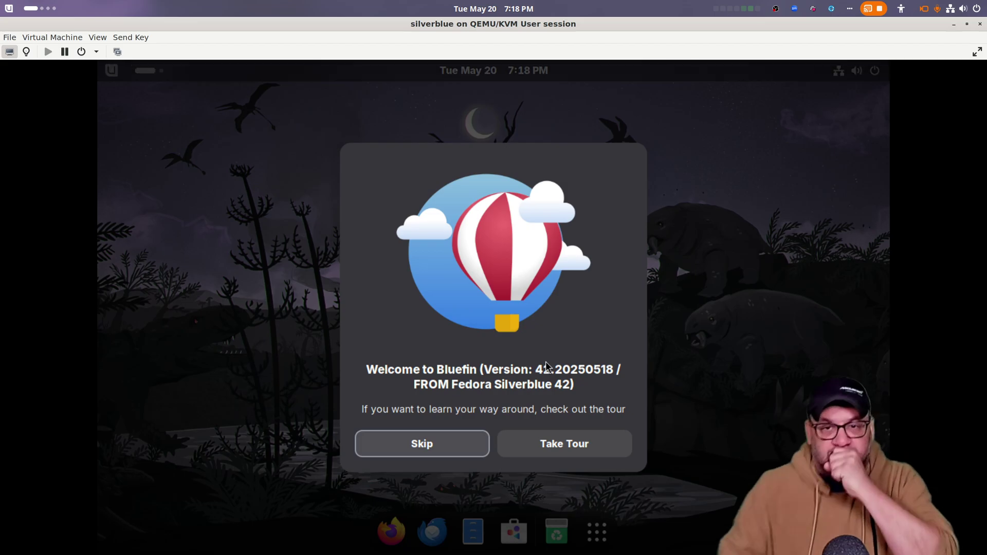
Skip the welcome tour and show the grid of installed apps
click(470, 450)
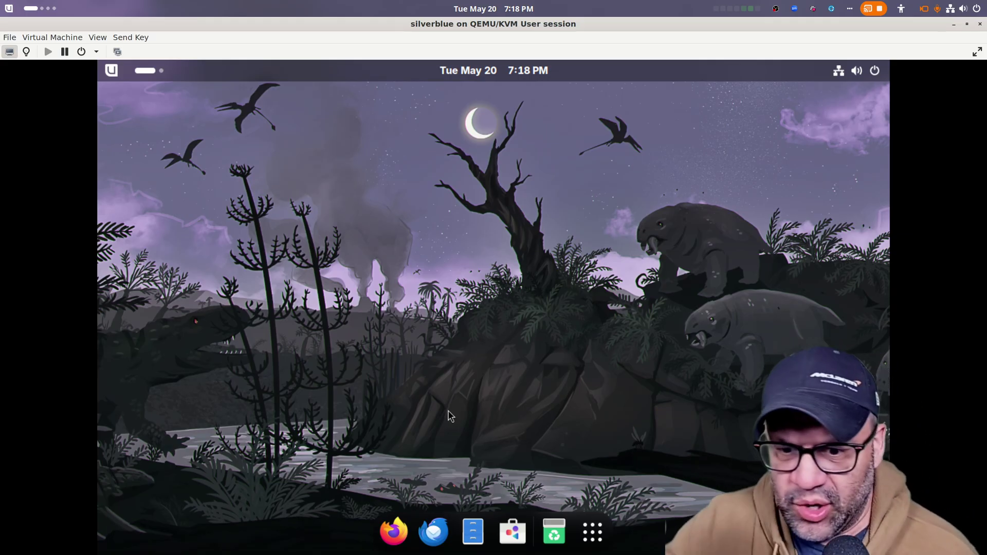
click(584, 536)
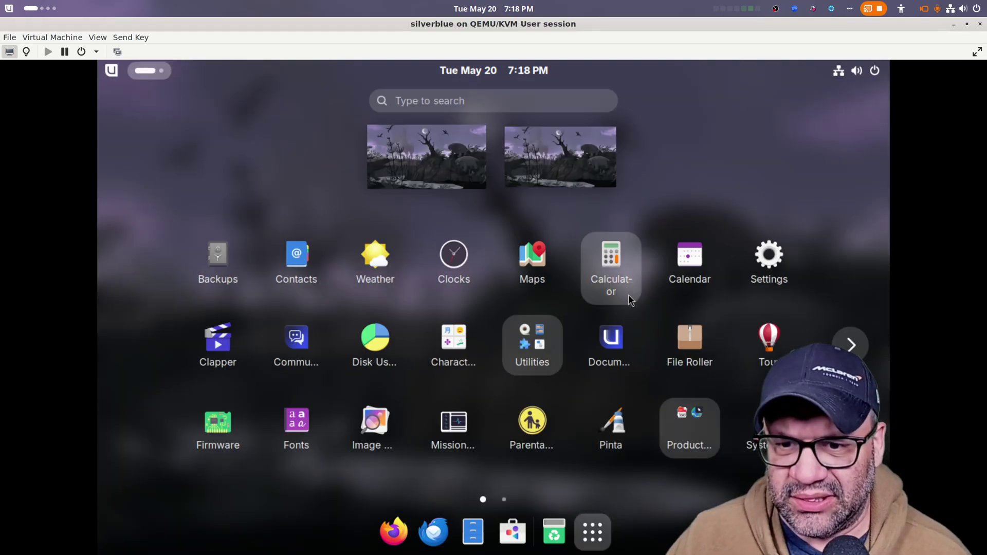
key(Escape)
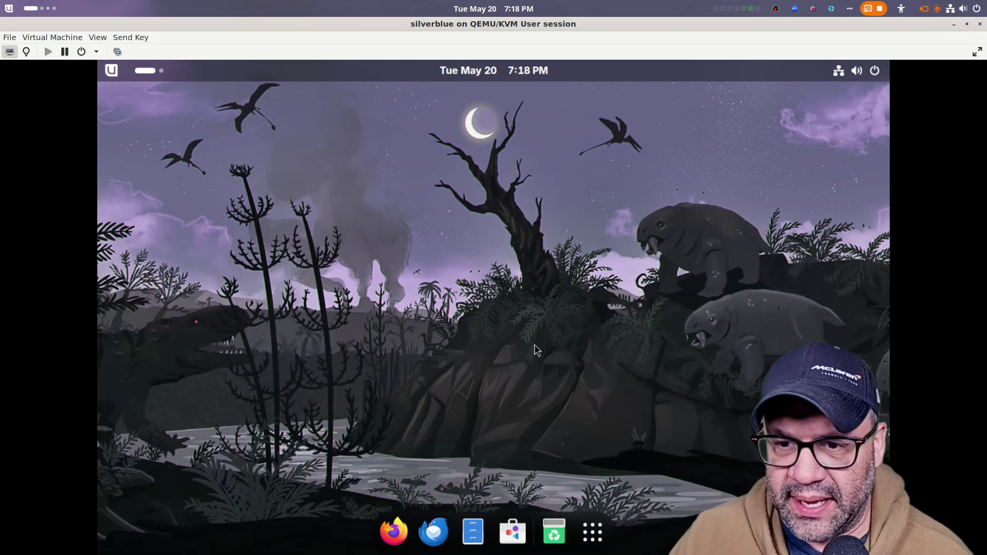